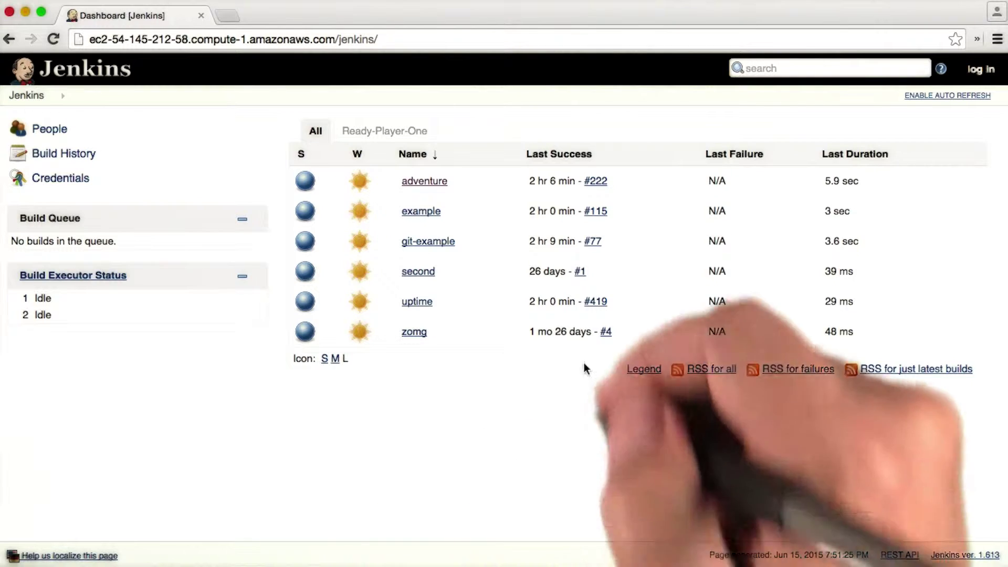
- Review the adventure project's build history, then go to the Manage Jenkins page
left_click(425, 180)
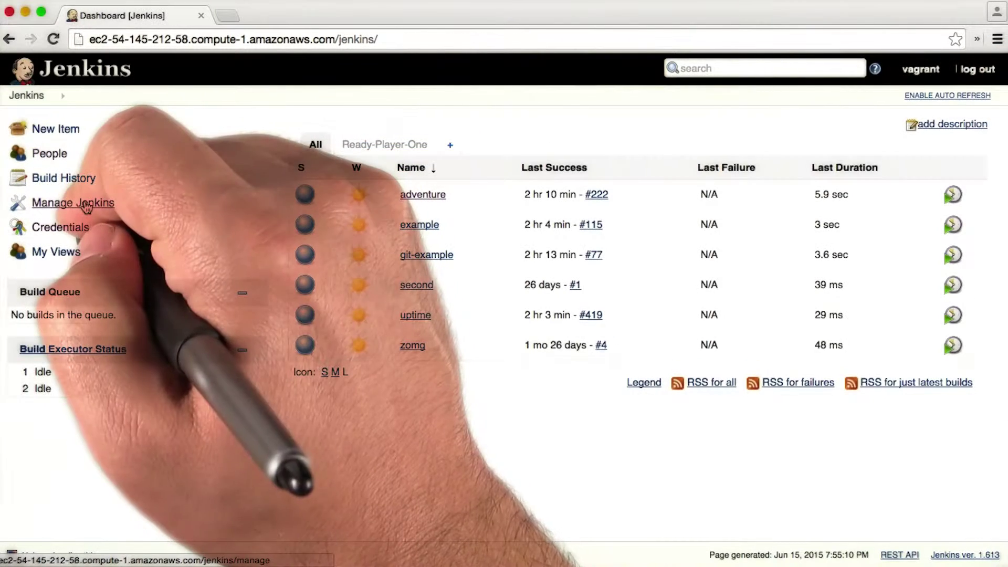
left_click(73, 202)
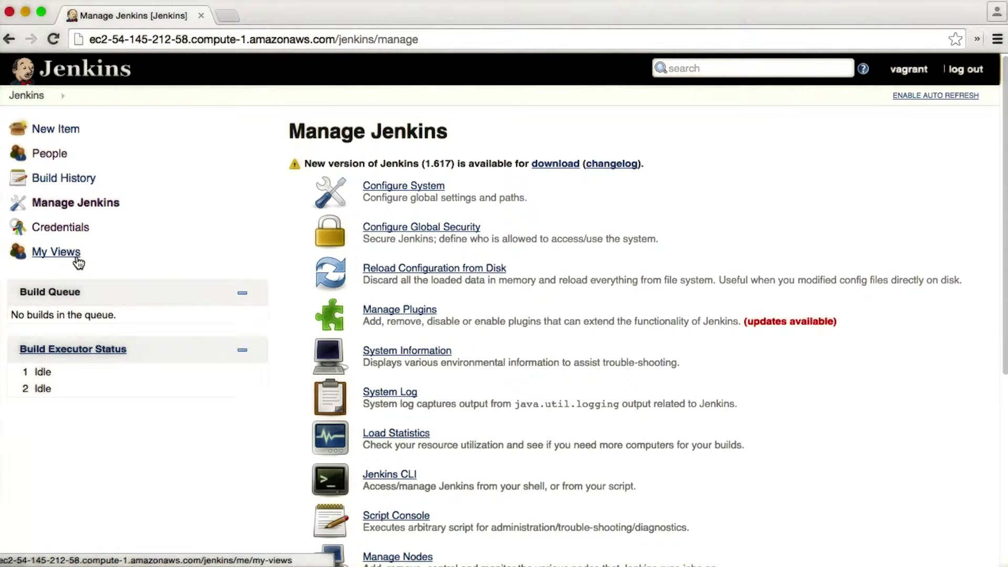
- Look over the global security settings, then return to the adventure project page
left_click(420, 227)
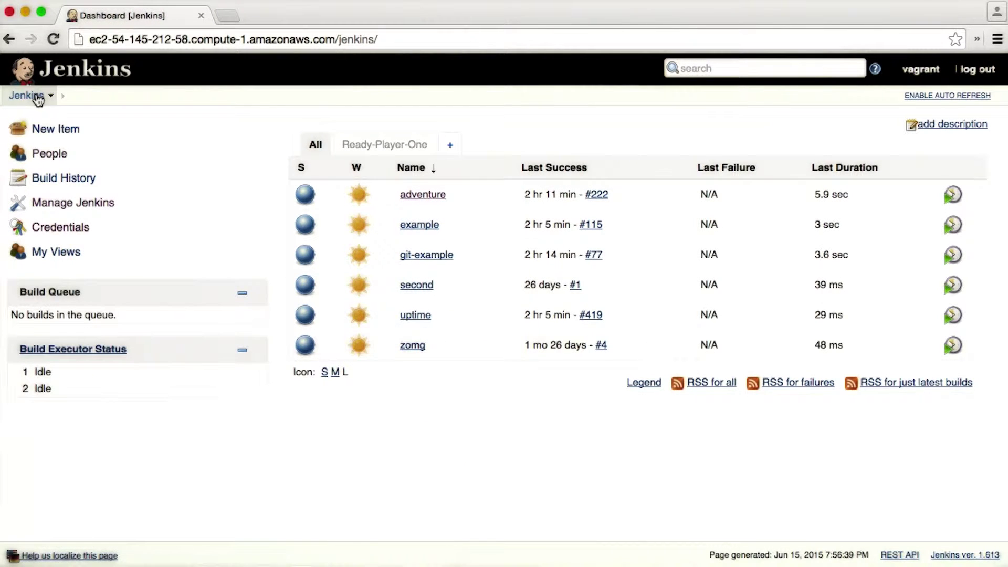
left_click(423, 195)
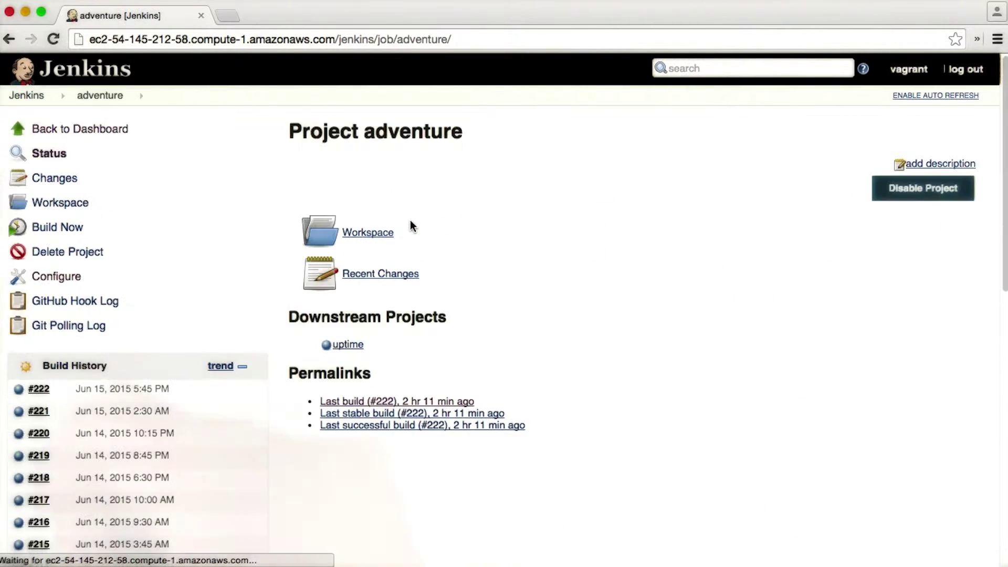
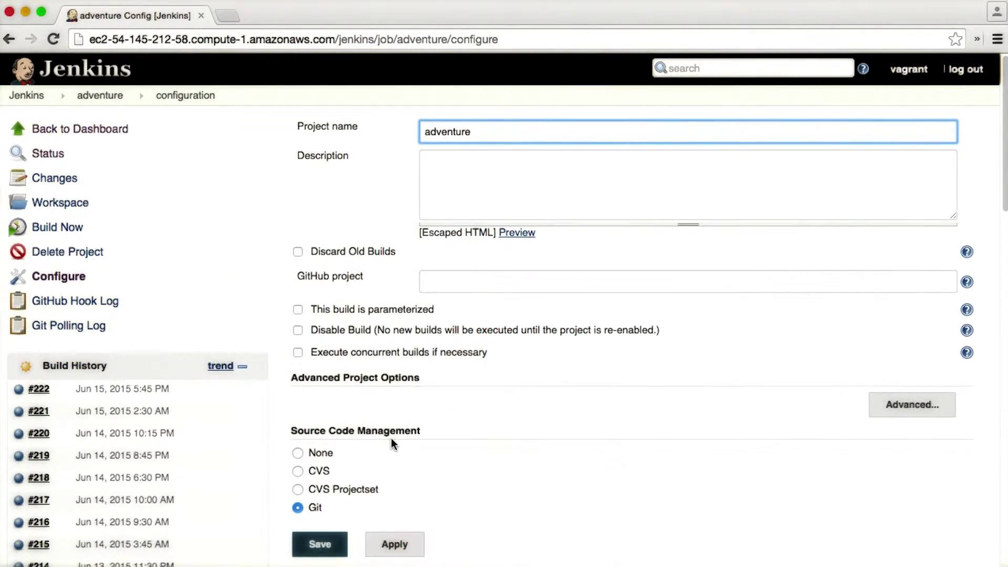
scroll(391, 438, "down", 5)
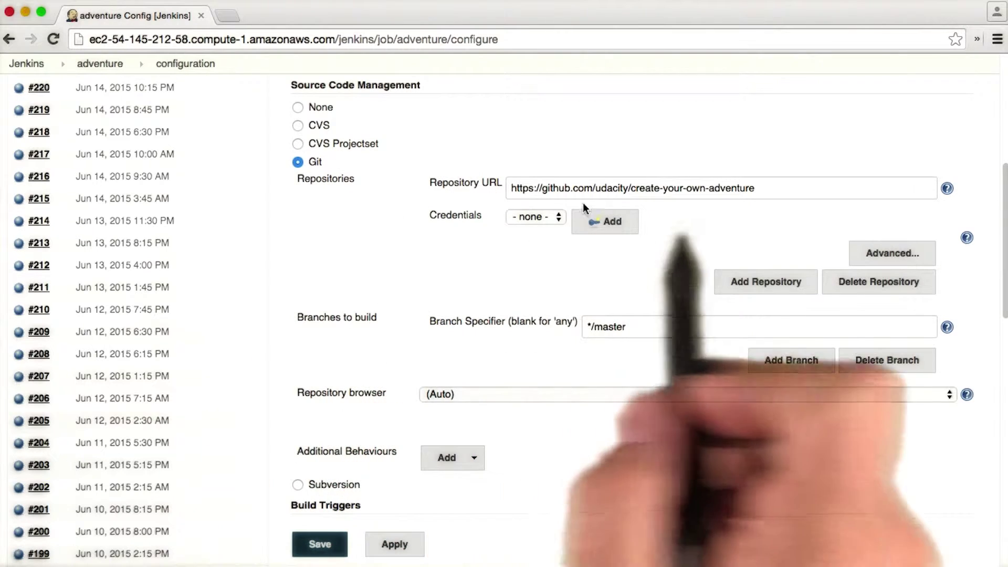
scroll(735, 198, "down", 5)
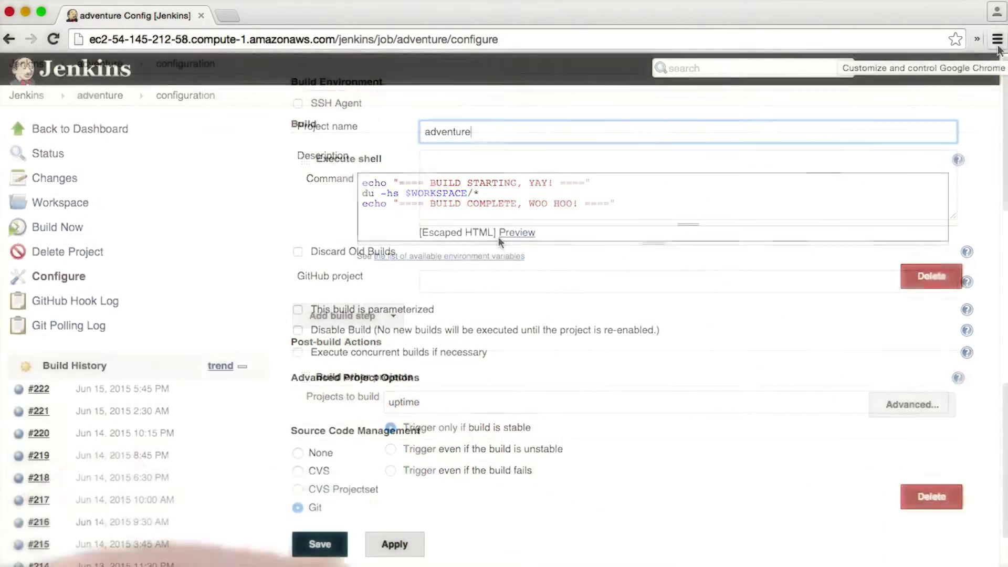
- Open build #222 of the adventure job from the Build History sidebar
left_click(39, 388)
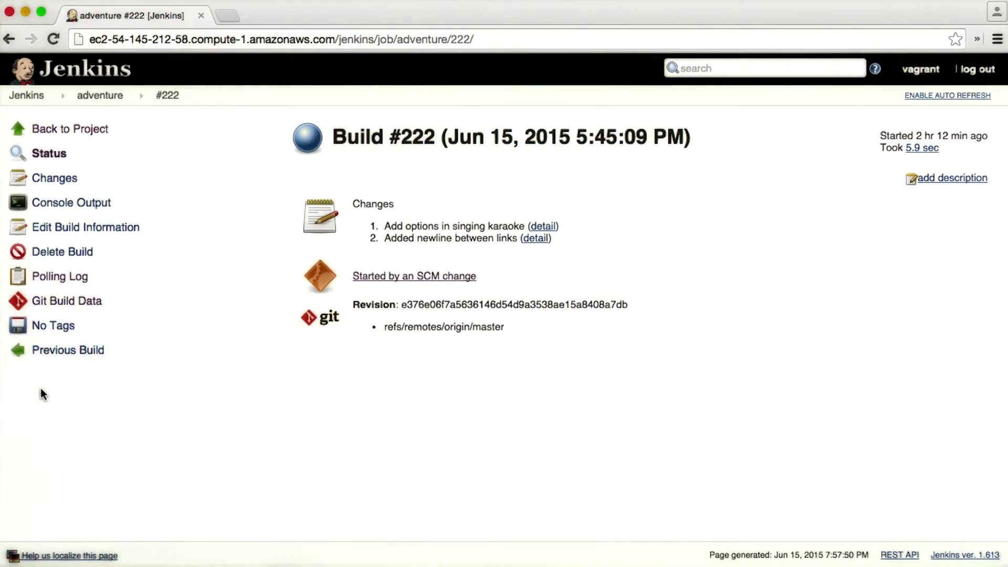
- View build #222's console output with the git checkout and 'BUILD STARTING, YAY!' output
left_click(71, 203)
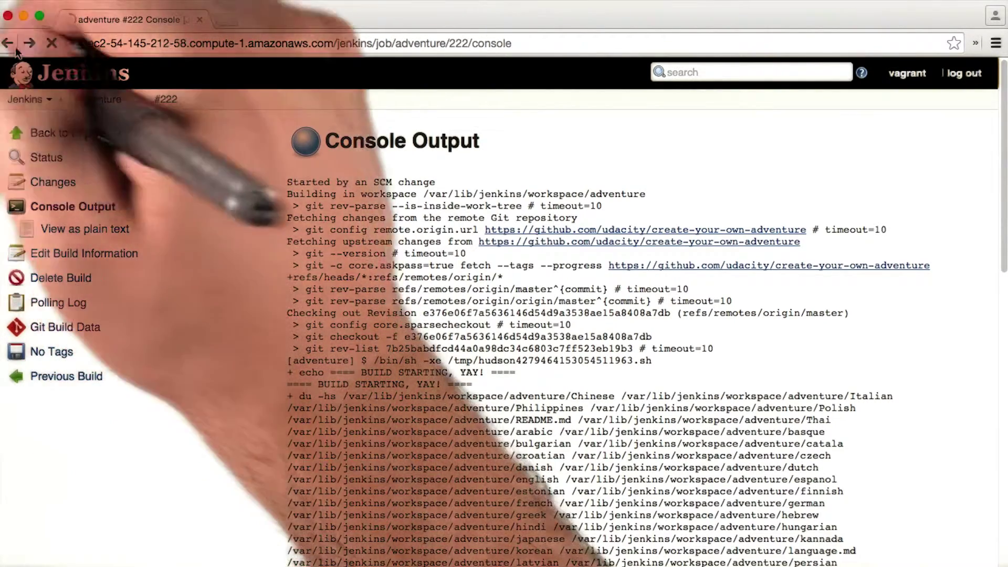
left_click(46, 157)
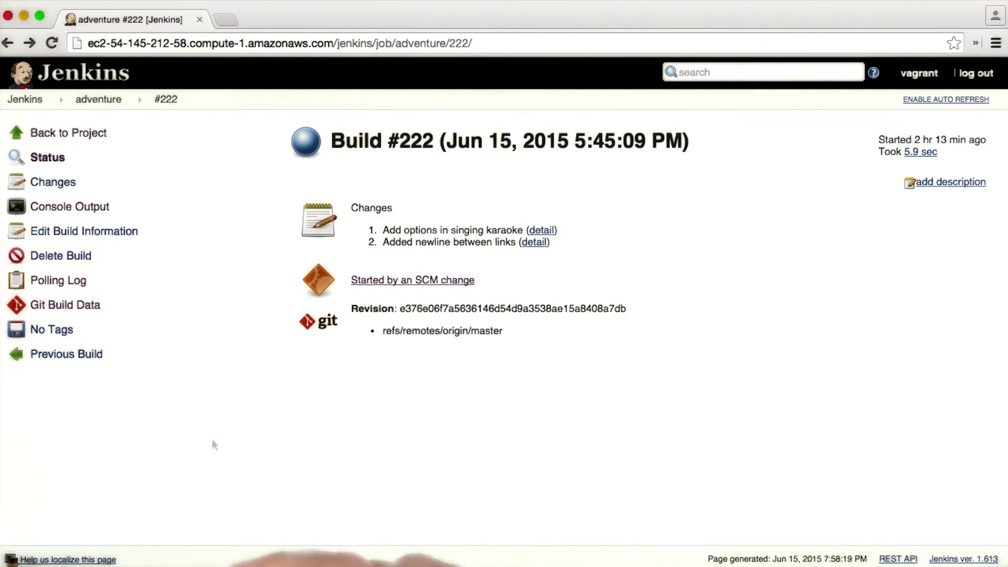
left_click(69, 207)
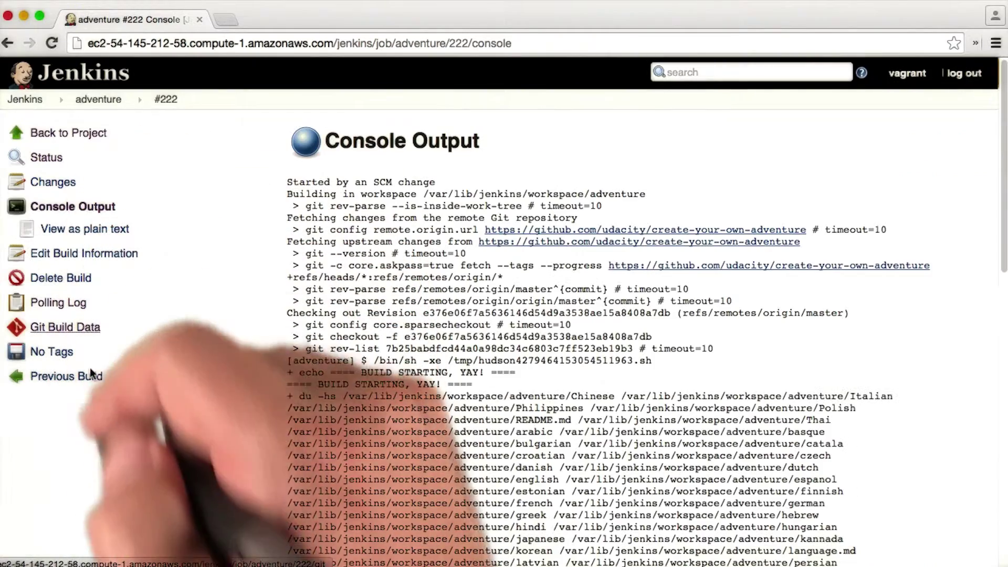